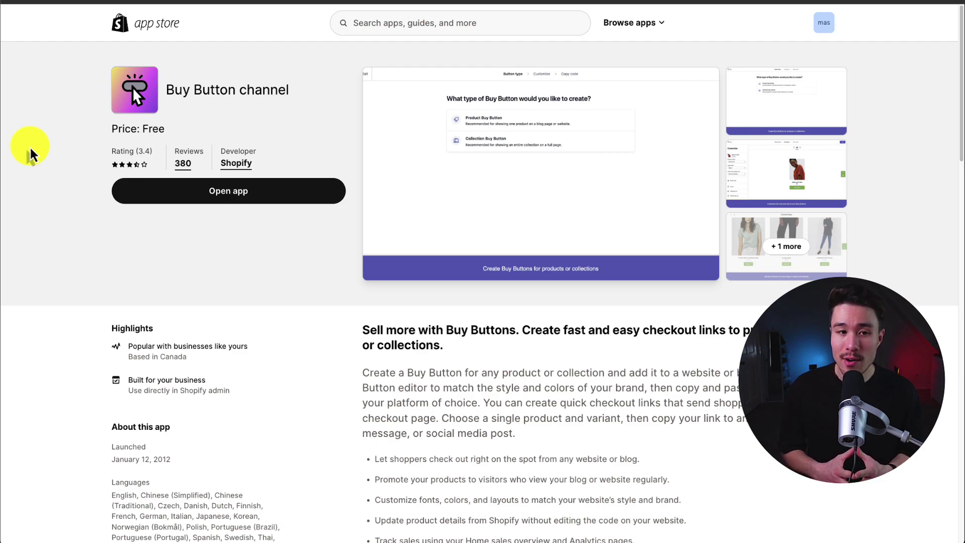
Launch the Buy Button channel app from its App Store listing into the store admin.
left_click_drag(166, 90, 229, 144)
left_click(229, 145)
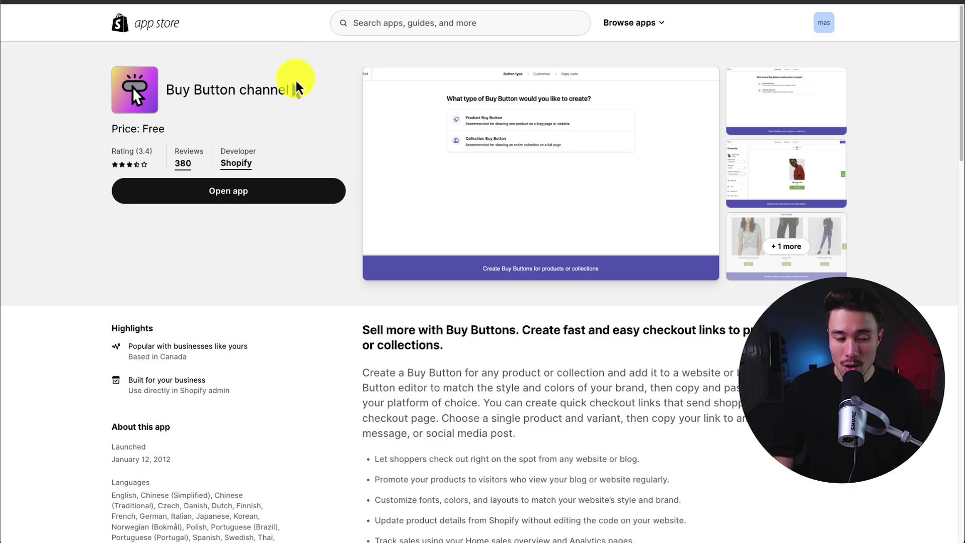
left_click(236, 197)
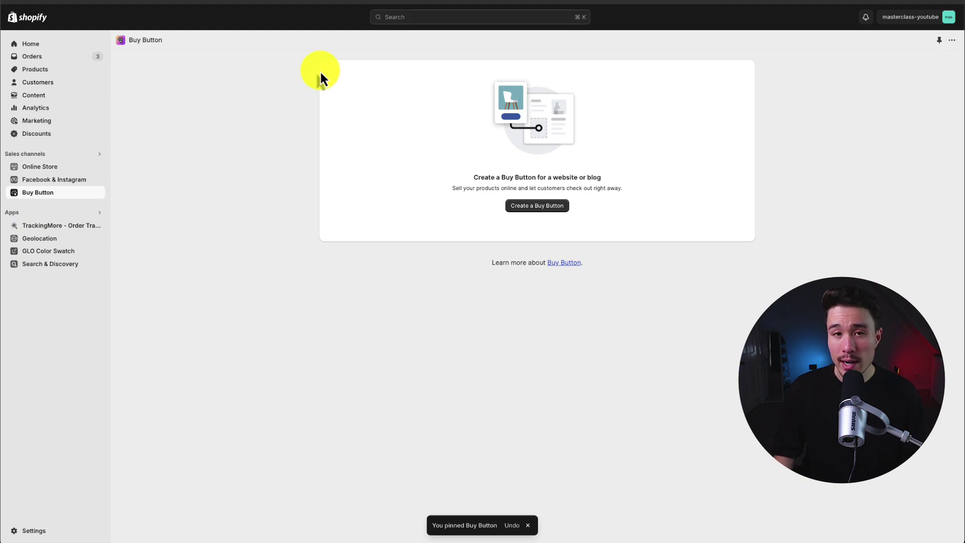
Cancel the admin search and start creating a new Buy Button.
left_click(422, 20)
type("buy button")
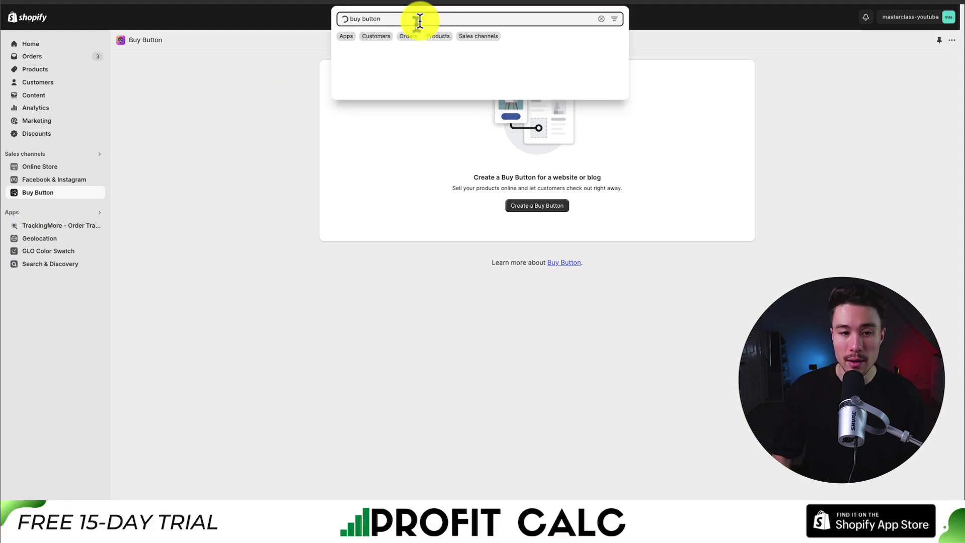
key("Escape")
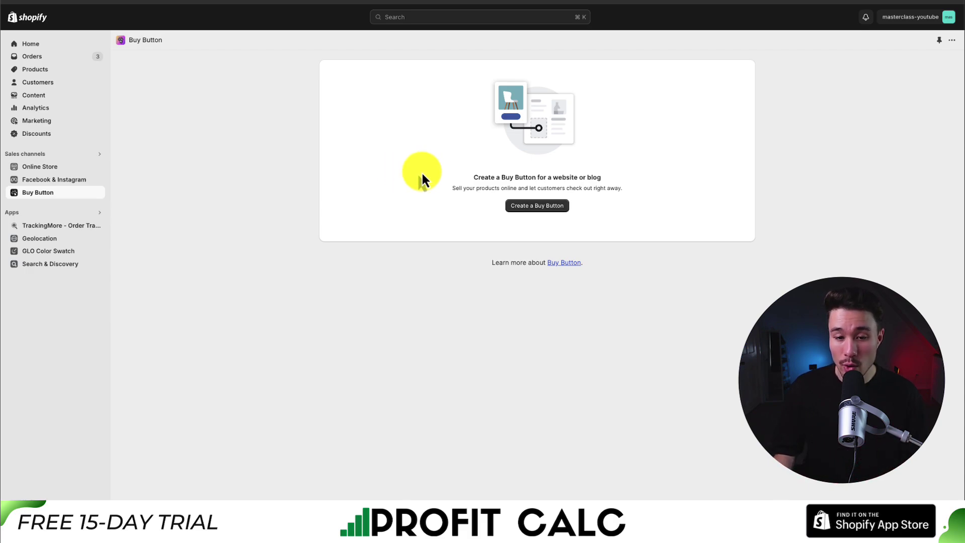
left_click_drag(543, 184, 597, 190)
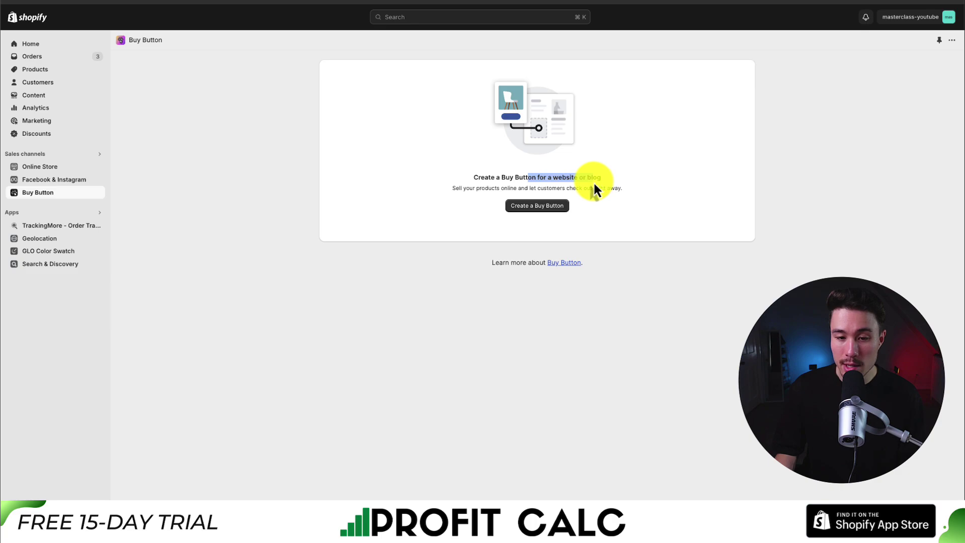
left_click(539, 207)
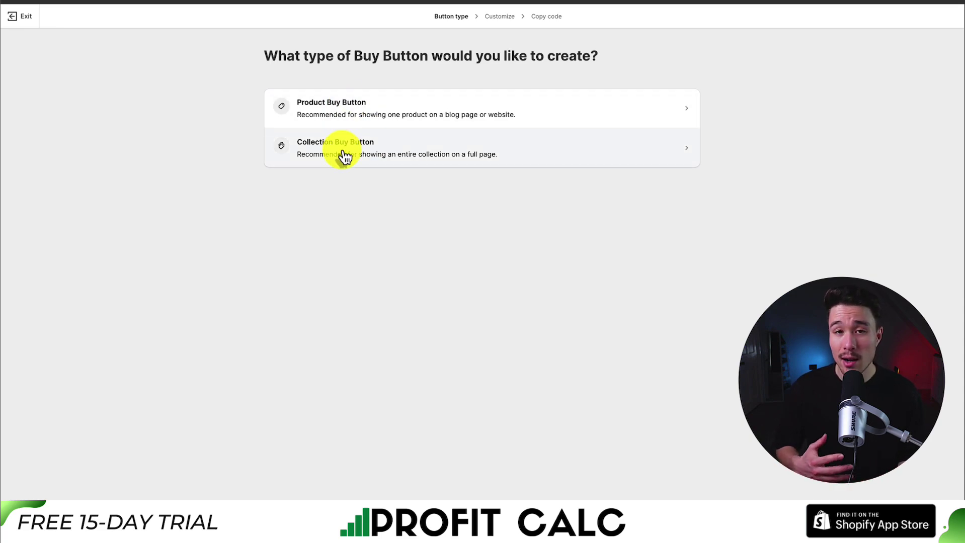
Create a Product Buy Button for the Outdoor Camping Bag.
left_click(332, 115)
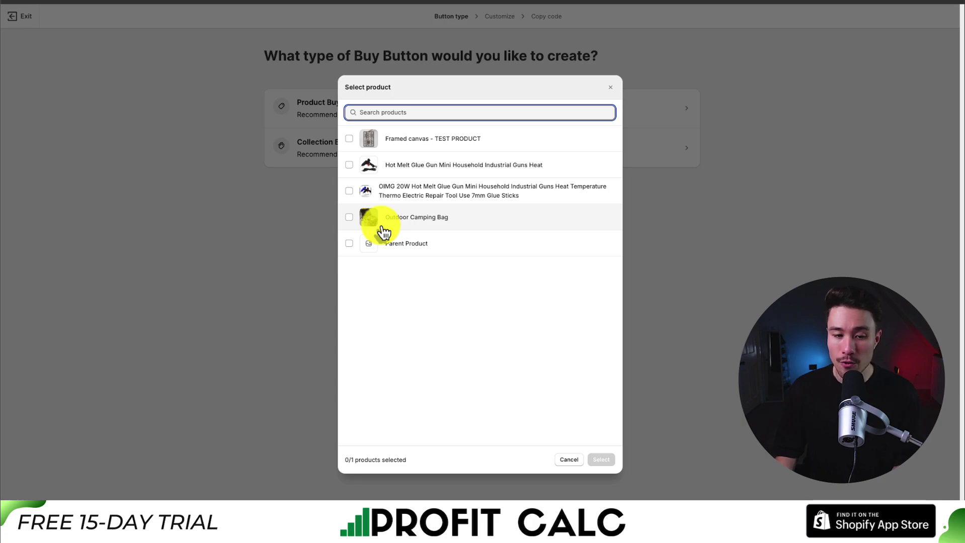
left_click(349, 218)
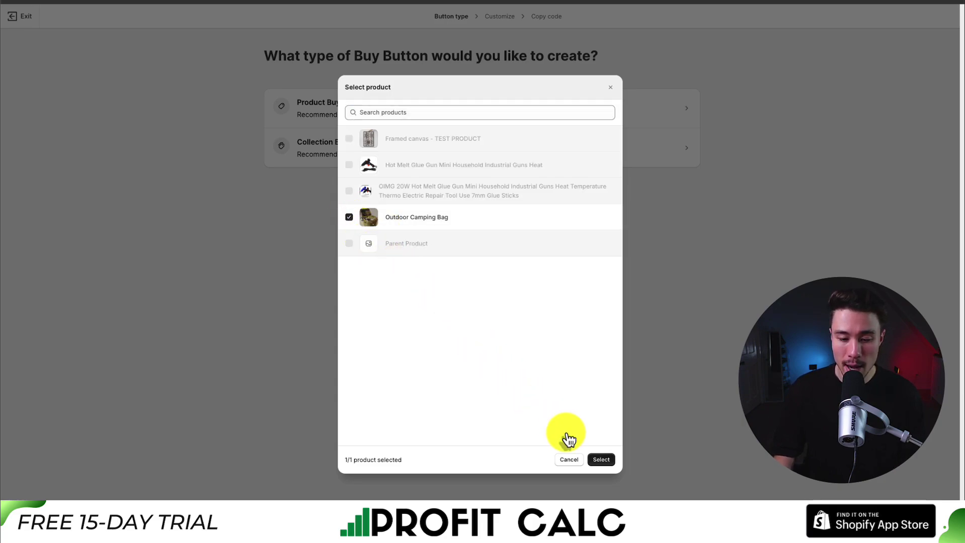
left_click(597, 460)
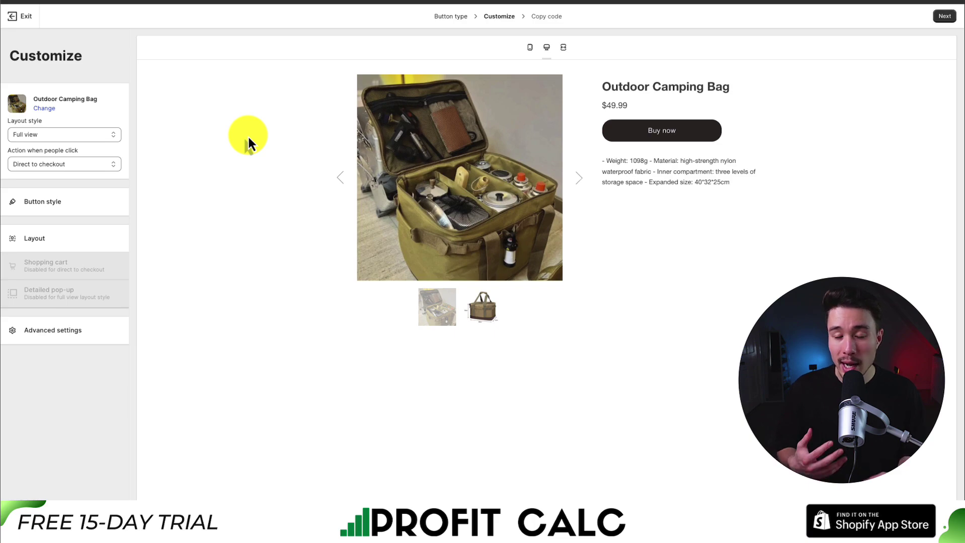
Set the Buy Button layout style to Classic after trying Basic and Full view.
left_click(74, 136)
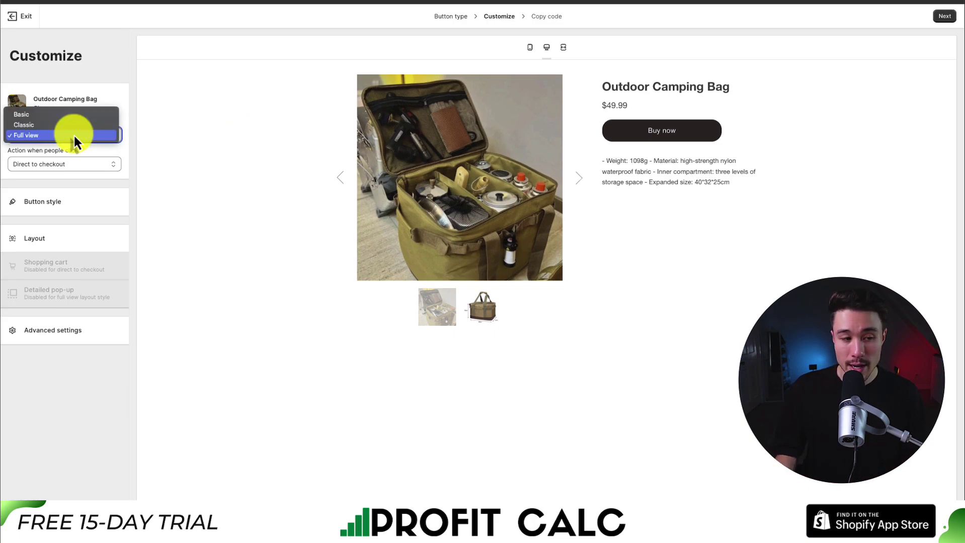
left_click(61, 118)
left_click(52, 139)
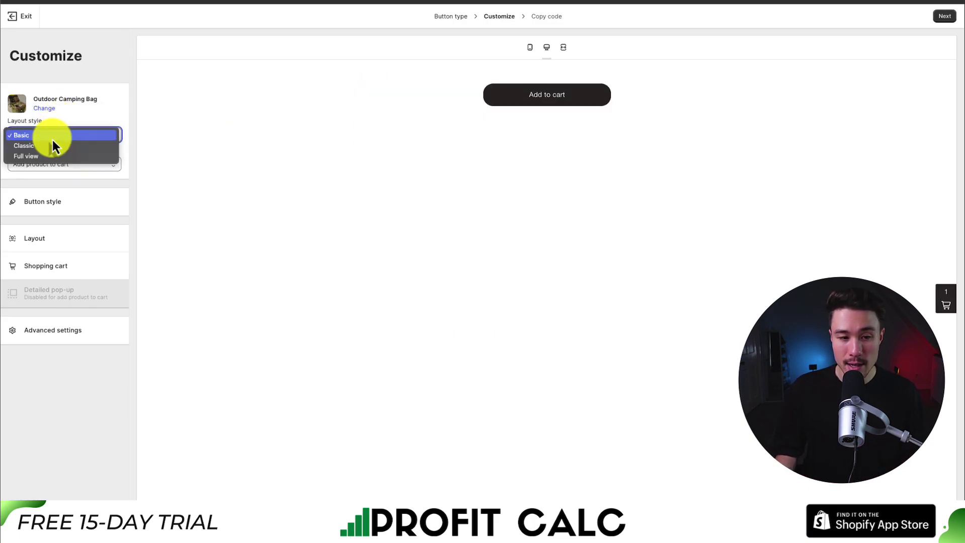
left_click(52, 148)
left_click(55, 139)
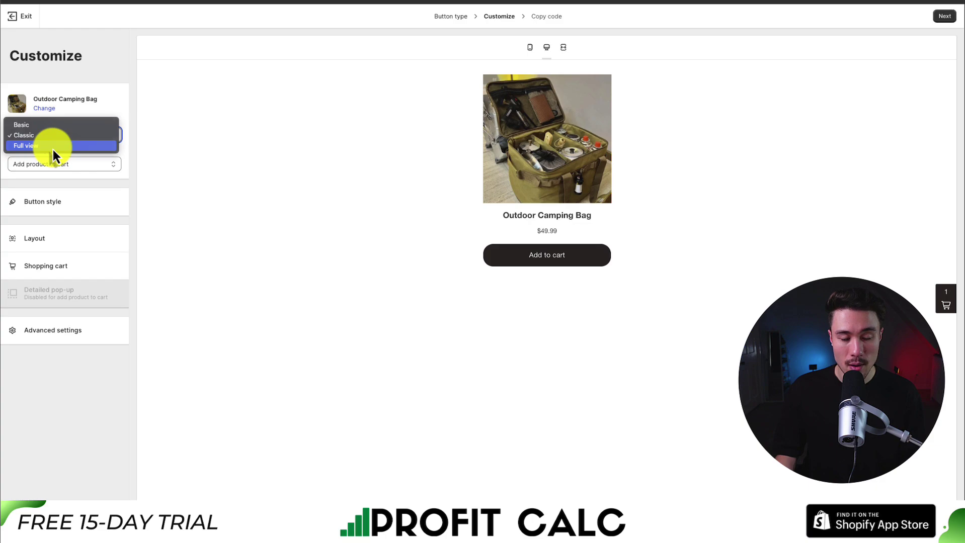
left_click(53, 145)
left_click(61, 139)
left_click(58, 125)
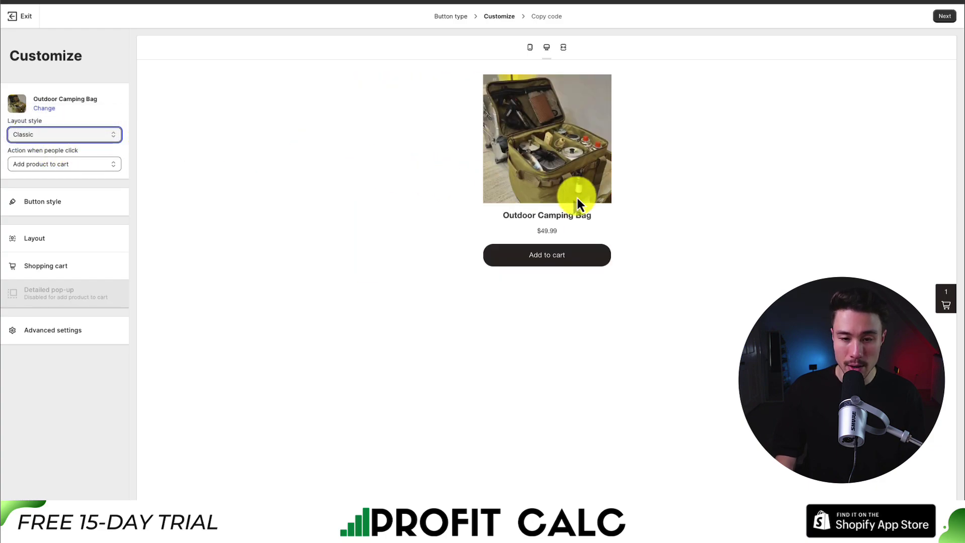
Make clicking the button go directly to checkout.
left_click(44, 165)
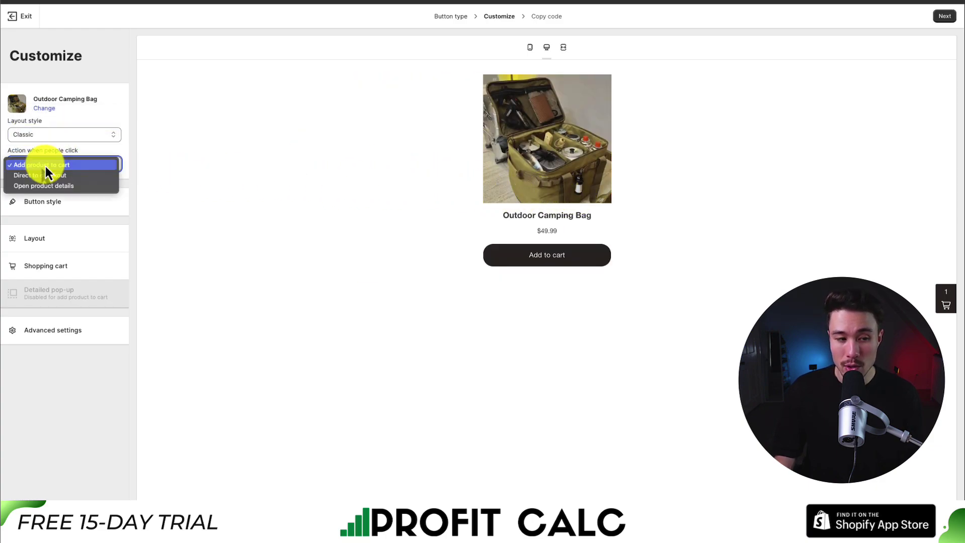
left_click(48, 175)
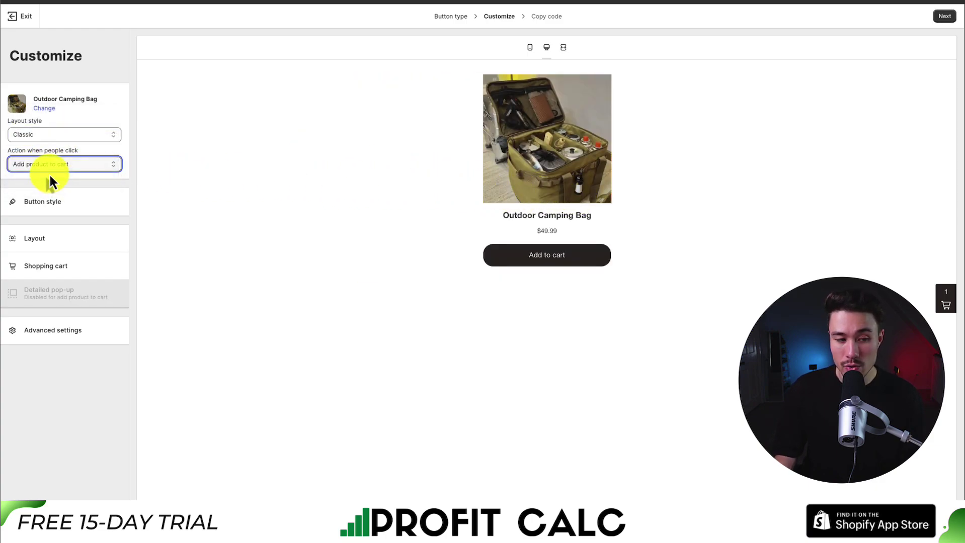
left_click(52, 170)
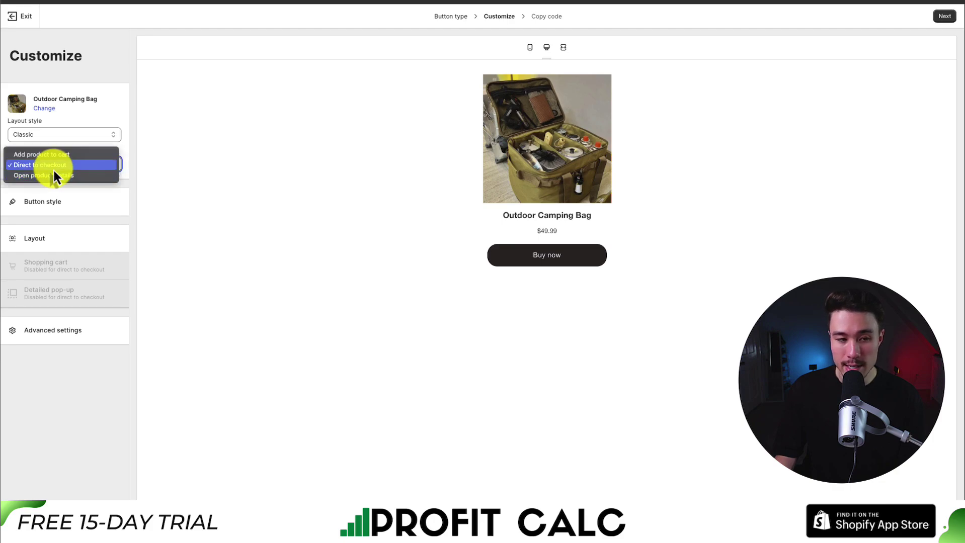
left_click(122, 163)
left_click(86, 207)
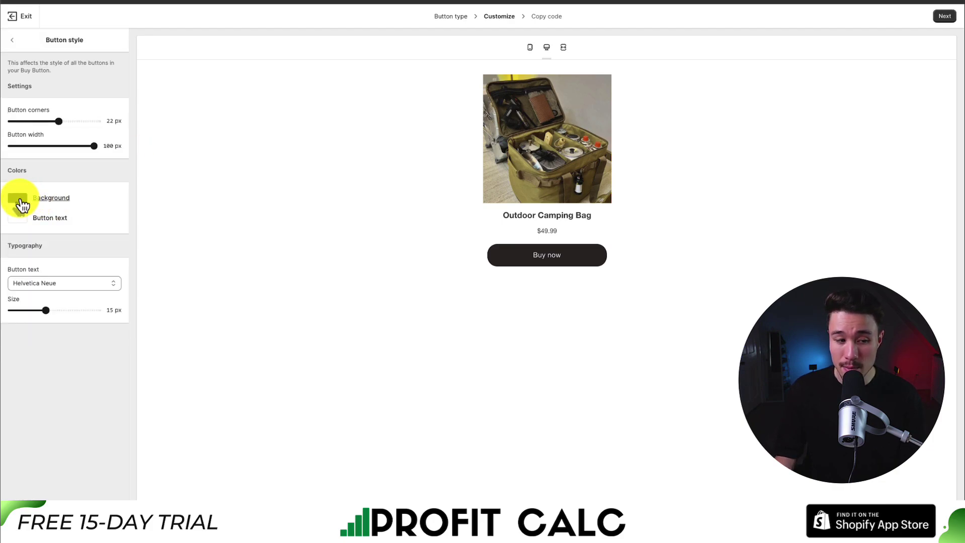
Keep the button colour and Helvetica Neue font, enlarging the button text to 17 px.
left_click(22, 205)
left_click(41, 208)
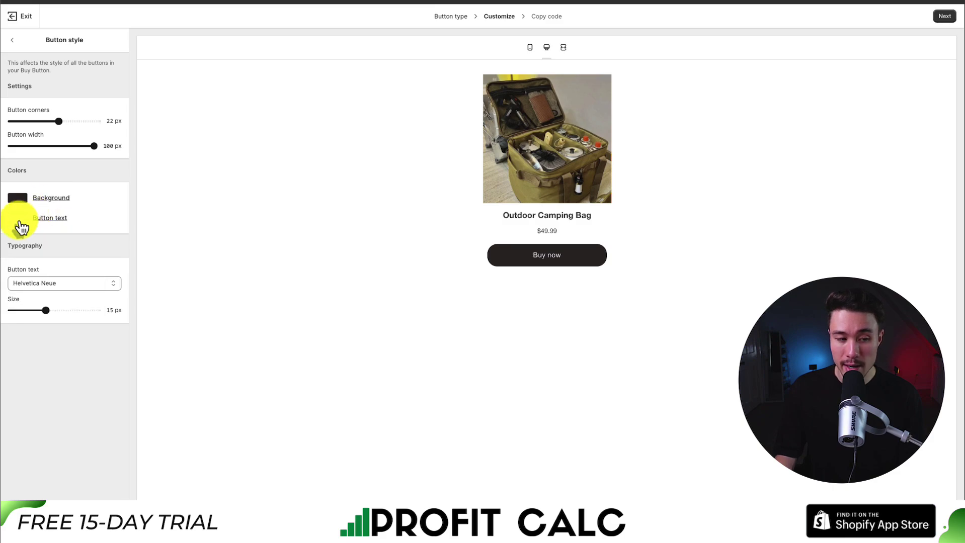
left_click(32, 284)
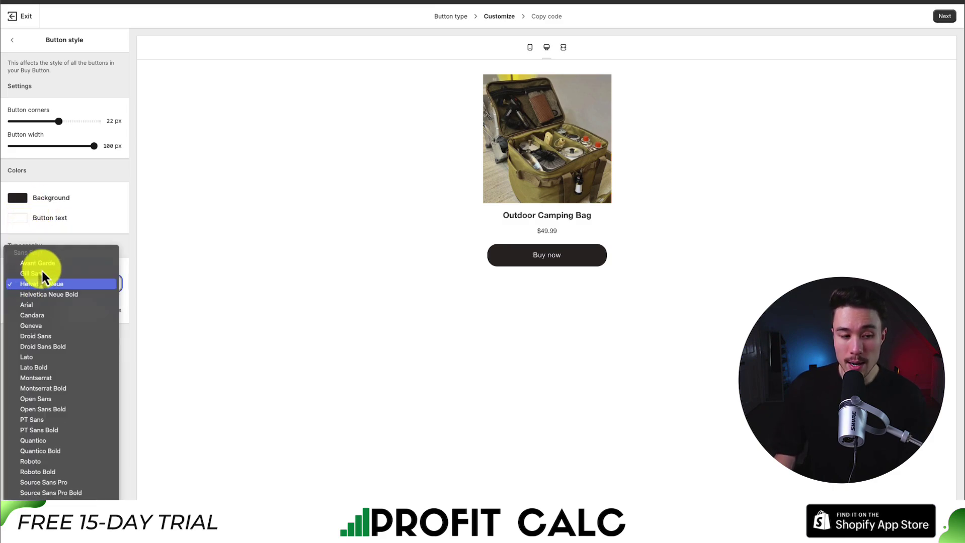
left_click(83, 241)
left_click_drag(48, 311, 80, 310)
left_click(12, 40)
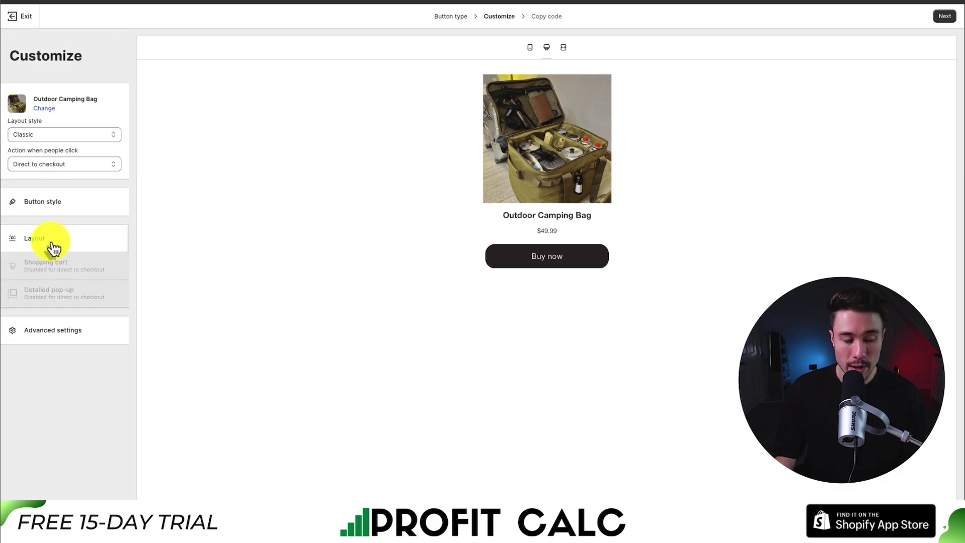
Set the product image size to Medium, keeping the Buy now button wording.
left_click(50, 239)
left_click(34, 102)
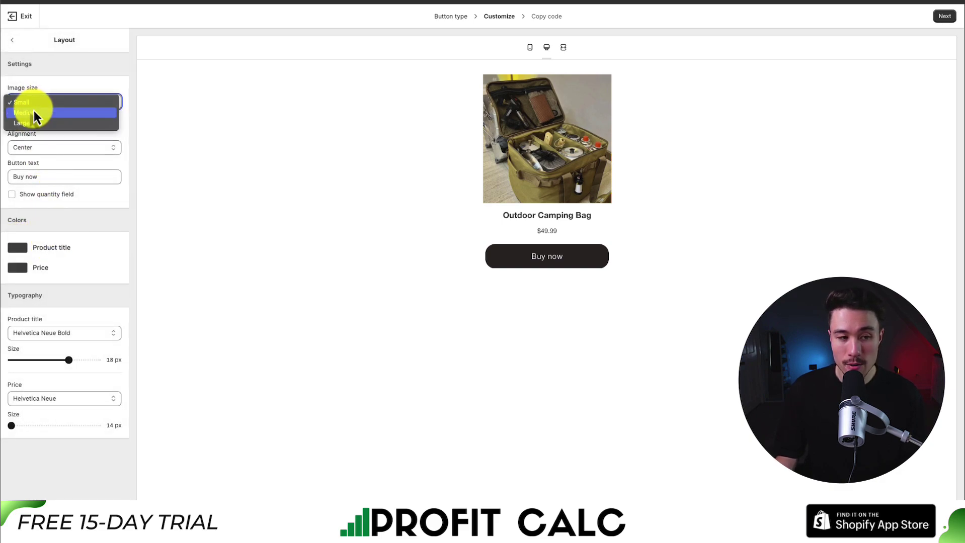
left_click(34, 111)
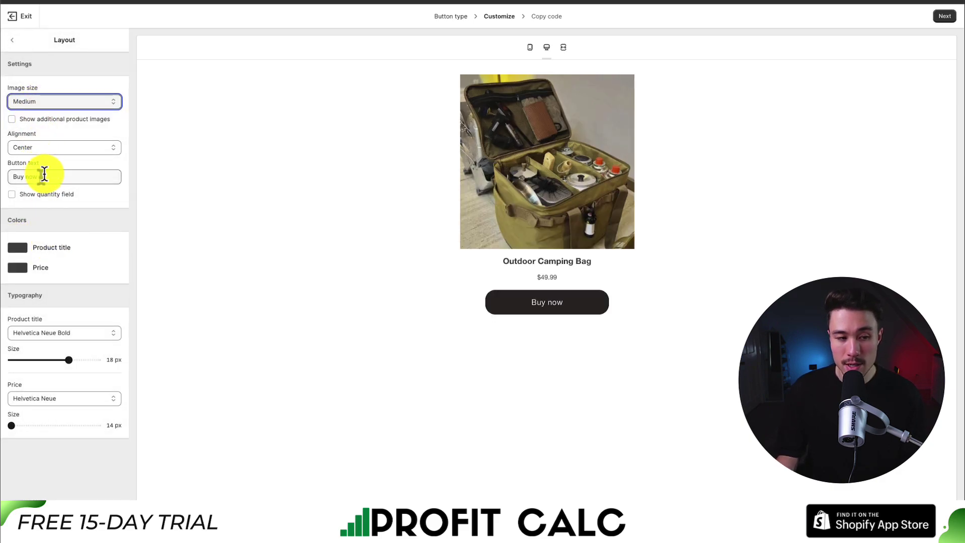
left_click_drag(45, 174, 15, 176)
left_click(28, 204)
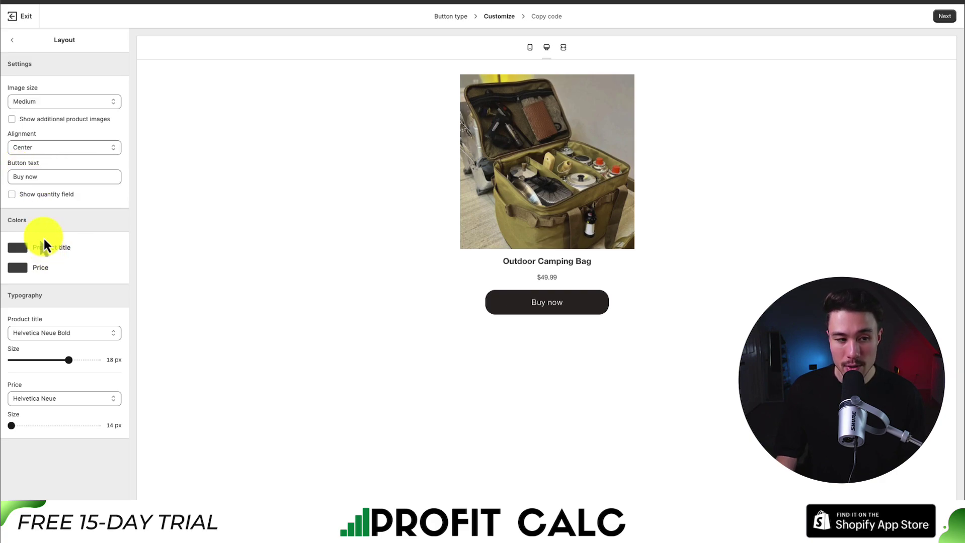
left_click(16, 42)
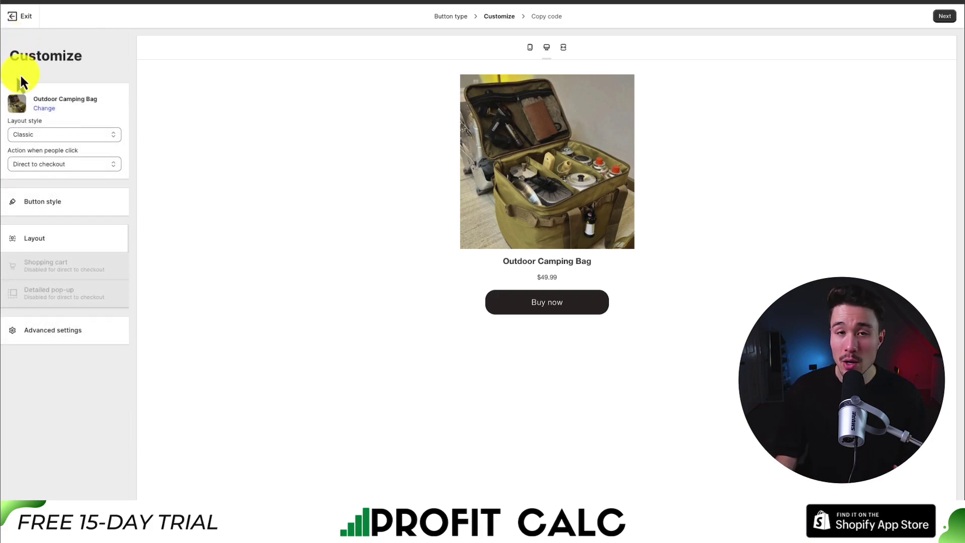
left_click(55, 332)
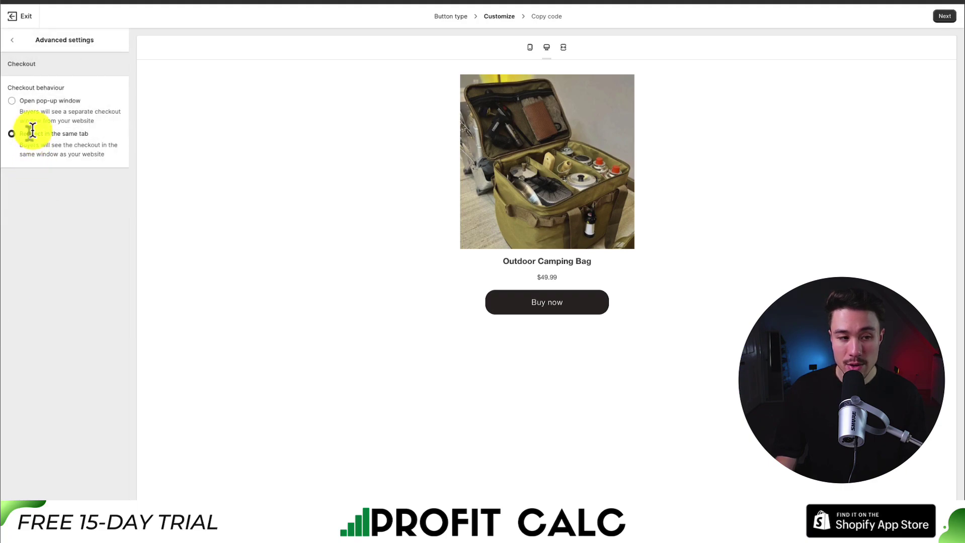
left_click_drag(31, 100, 76, 106)
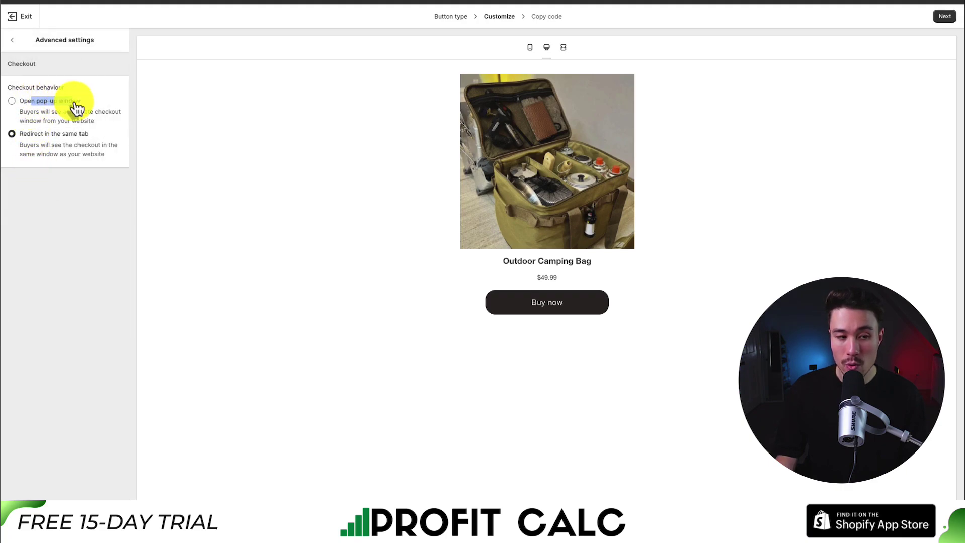
left_click(14, 42)
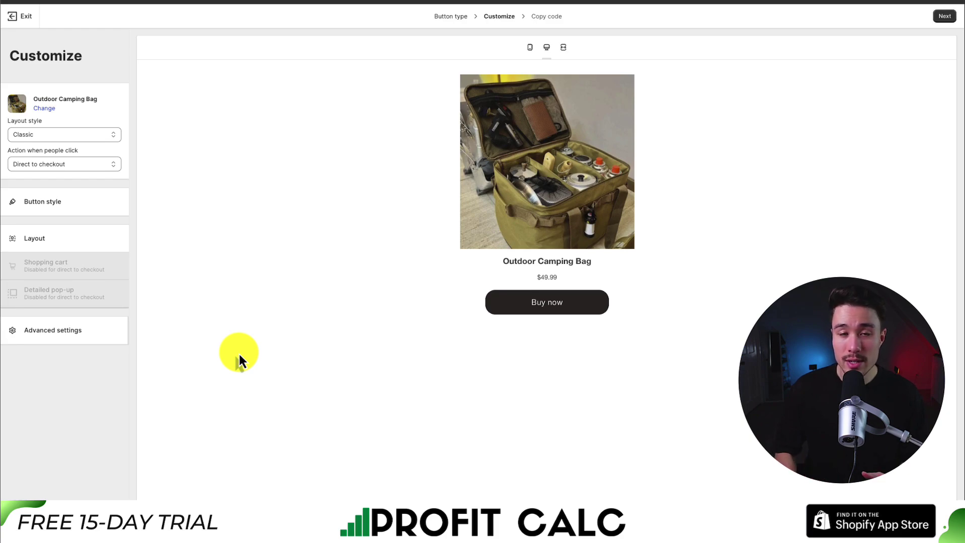
Copy the finished Buy Button's embed code and bring up the WordPress Pages list.
left_click(949, 16)
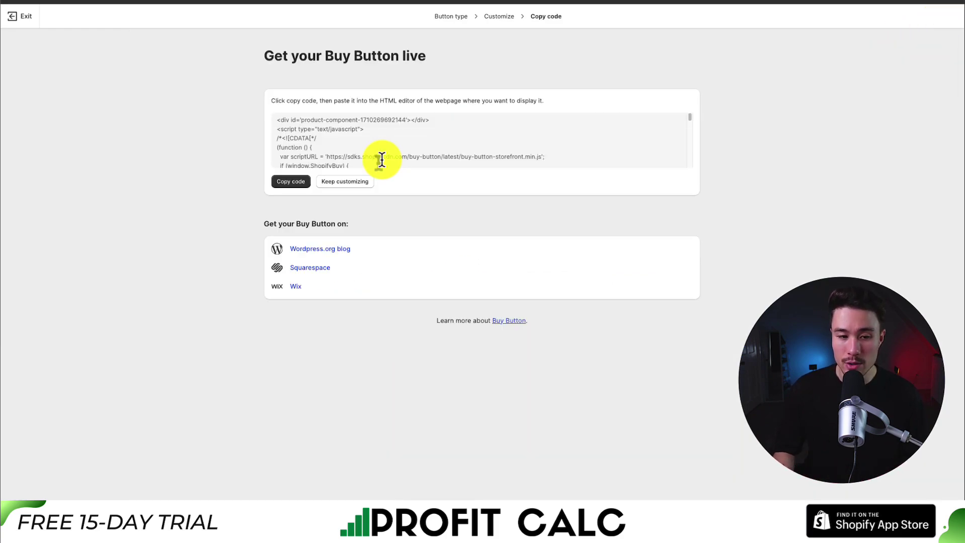
left_click(291, 182)
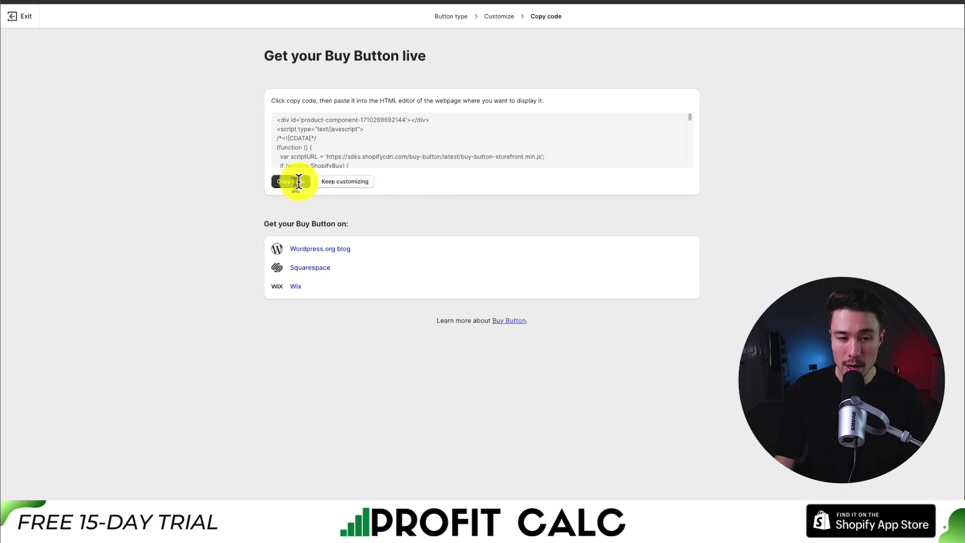
left_click_drag(690, 117, 690, 171)
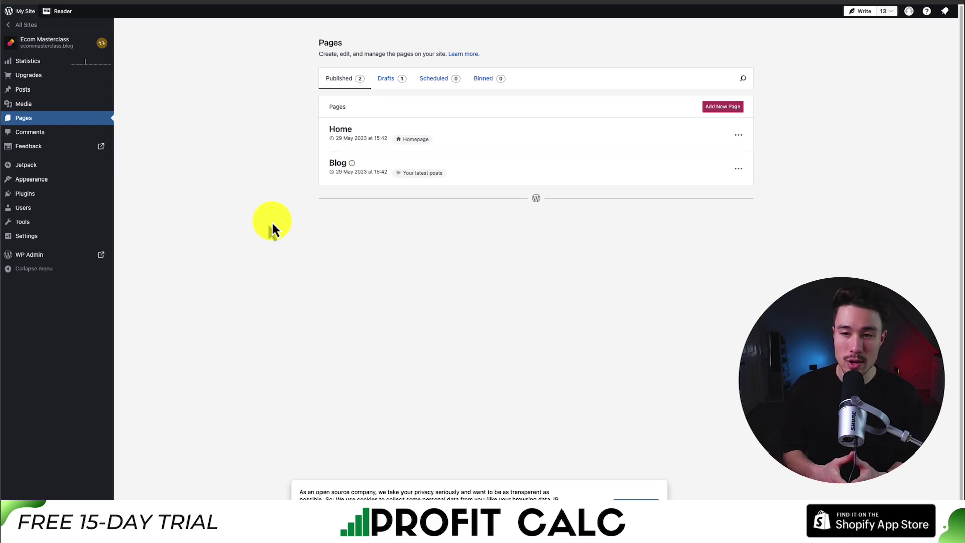
Paste the Buy Button code into a new Custom HTML block above About the Blog on the Home page.
left_click(340, 130)
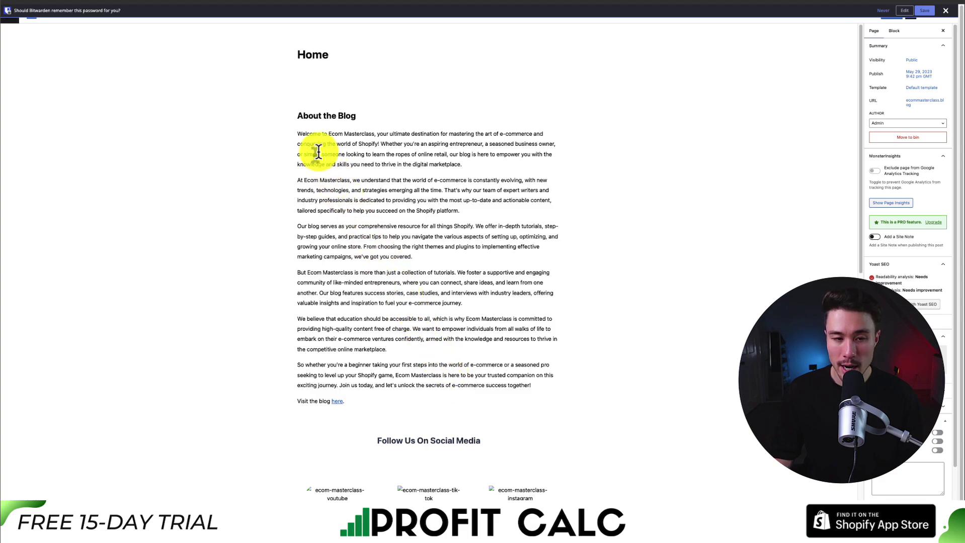
left_click(302, 117)
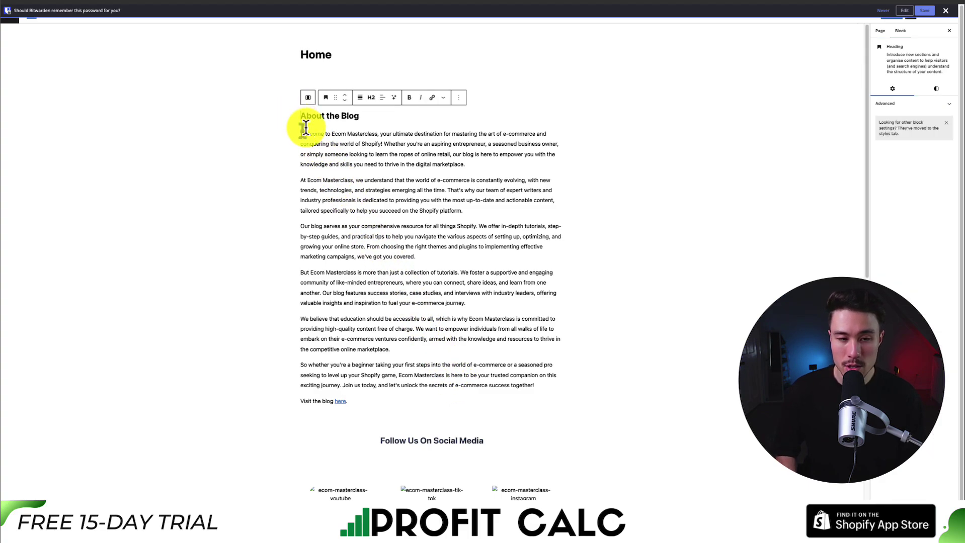
key("Return")
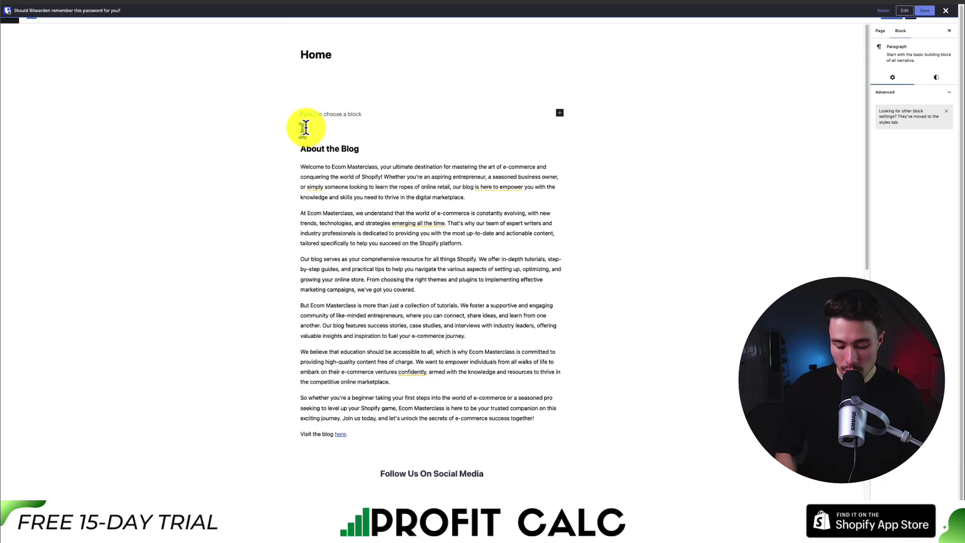
type("/")
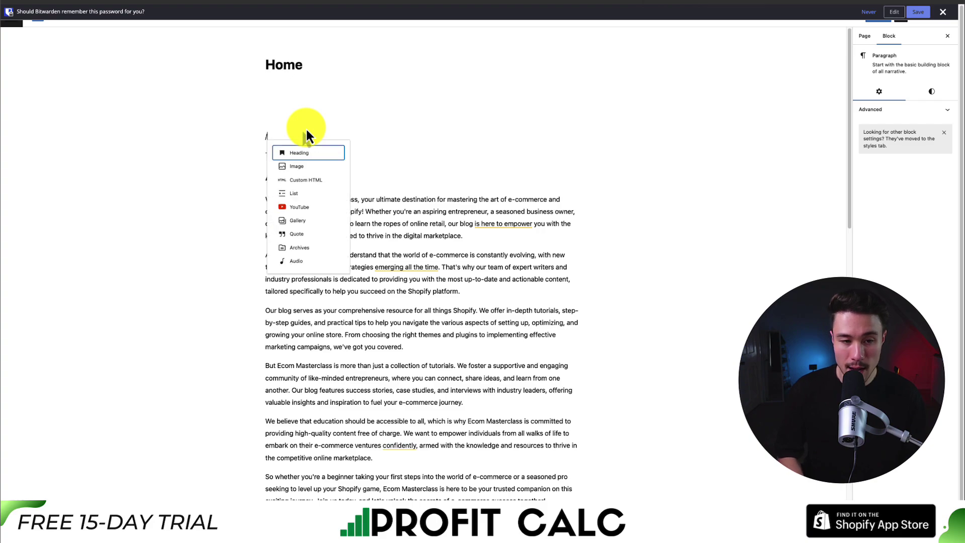
left_click(306, 180)
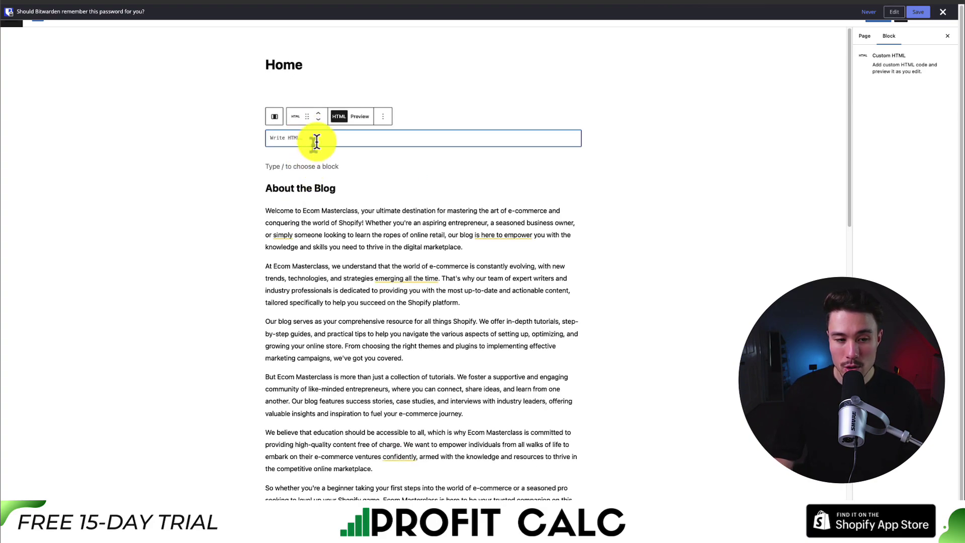
key("ctrl+v")
left_click(868, 12)
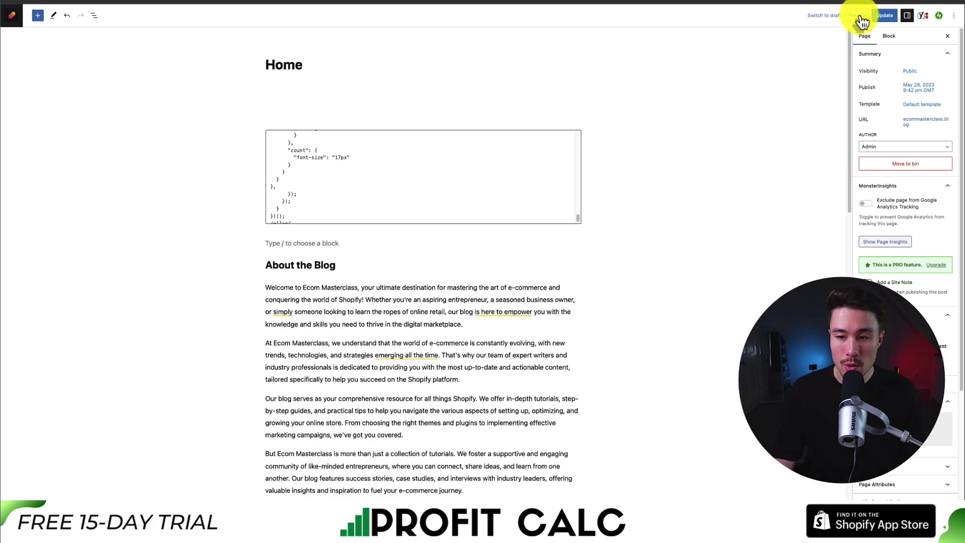
left_click(858, 15)
Preview the Home page in a new tab and check Buy now opens the $49.99 Outdoor Camping Bag checkout.
left_click(825, 85)
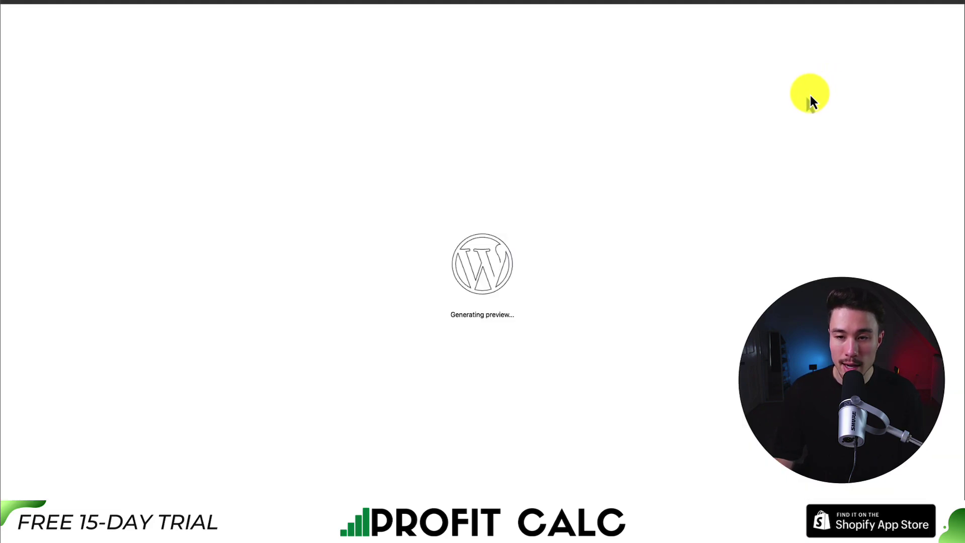
scroll(531, 185, "down", 8)
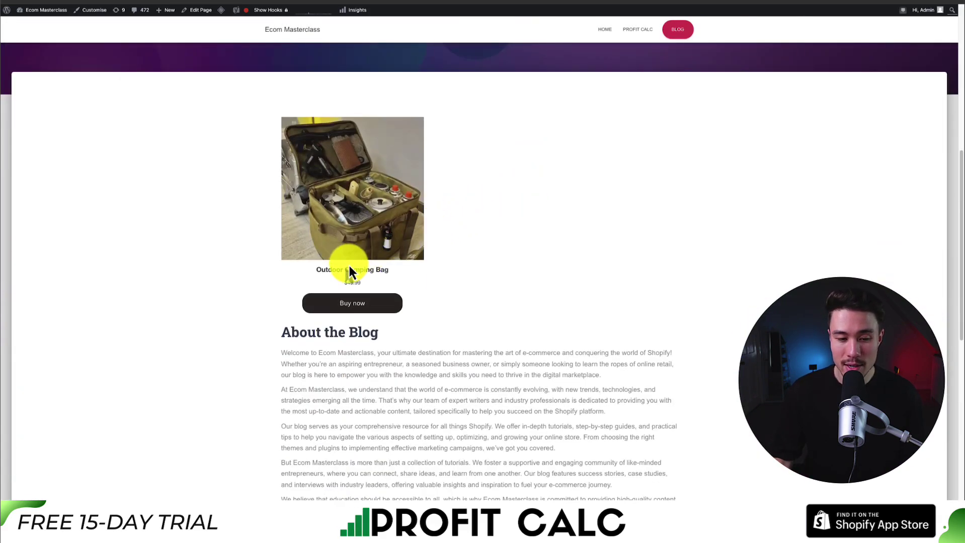
scroll(349, 271, "up", 2)
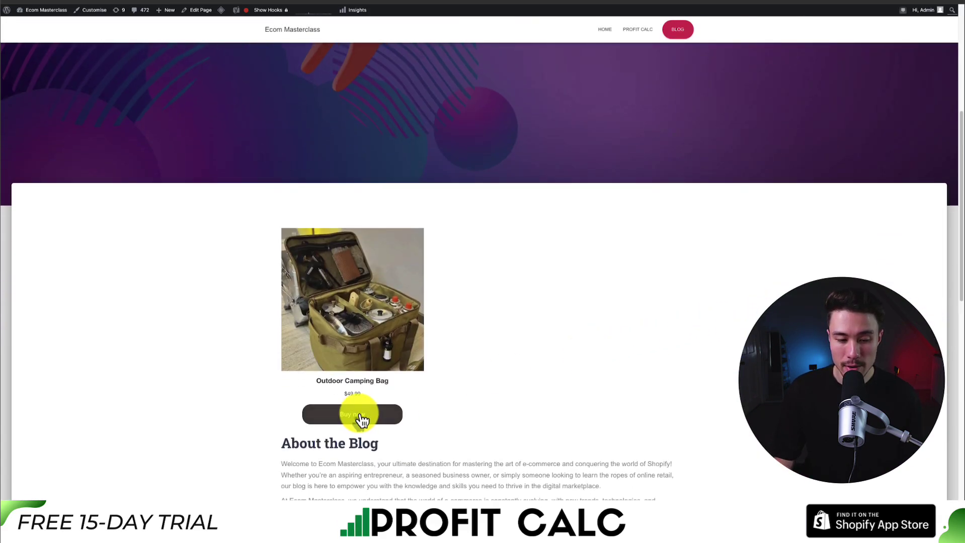
left_click(360, 416)
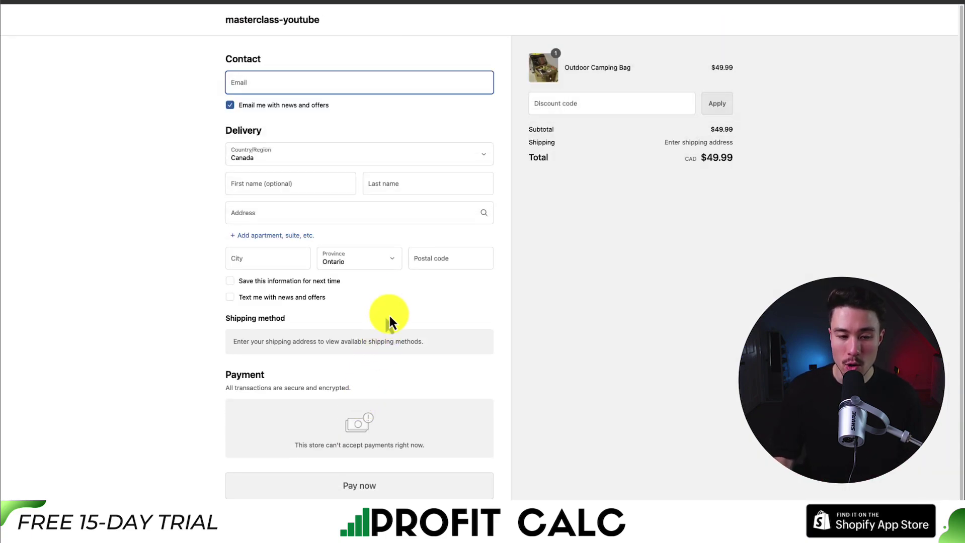
scroll(397, 297, "down", 1)
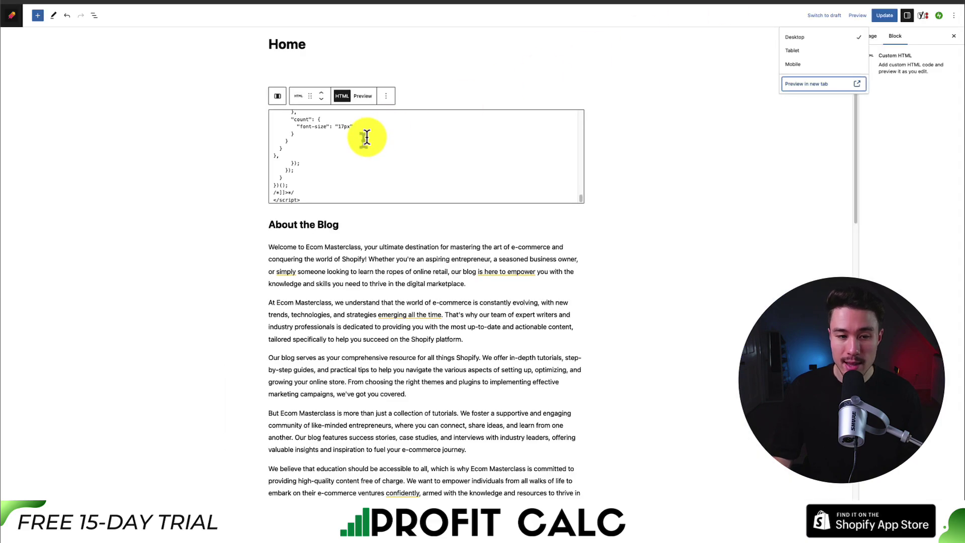
Scroll through the Buy Button code in the Custom HTML block.
scroll(367, 136, "down", 5)
scroll(318, 162, "up", 5)
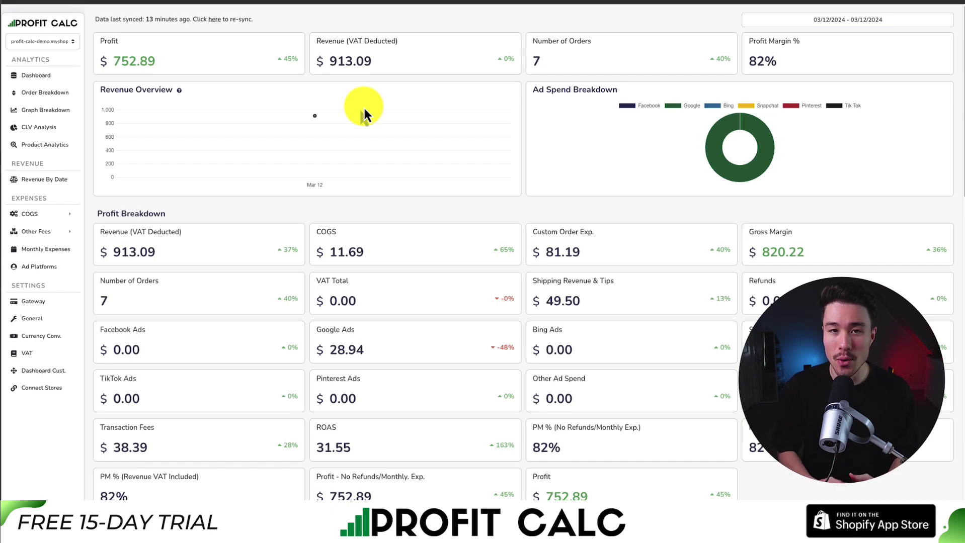
Switch the Profit Calc dashboard to 03/06/2024–03/12/2024 and scroll through its metrics.
left_click(797, 21)
left_click(916, 64)
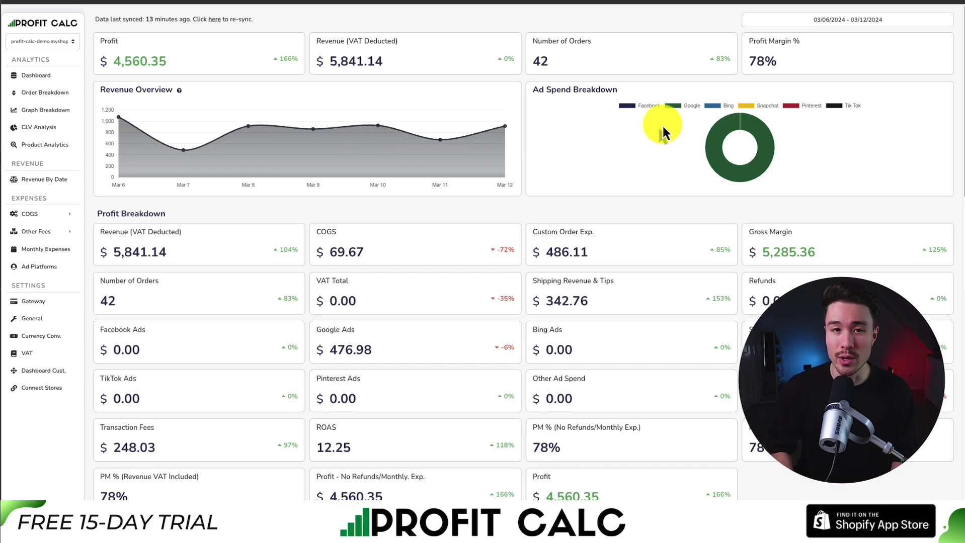
scroll(884, 123, "down", 1)
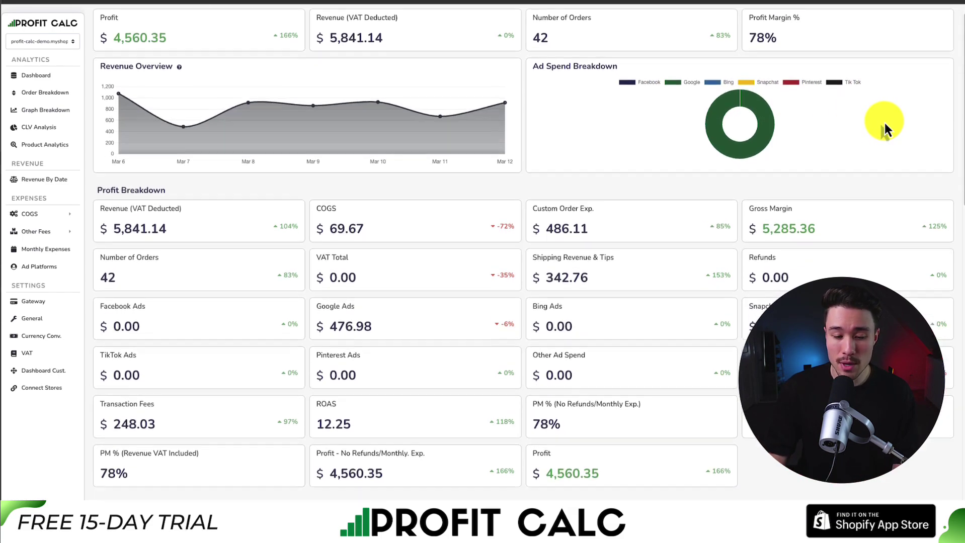
left_click_drag(949, 73, 963, 141)
scroll(960, 117, "up", 4)
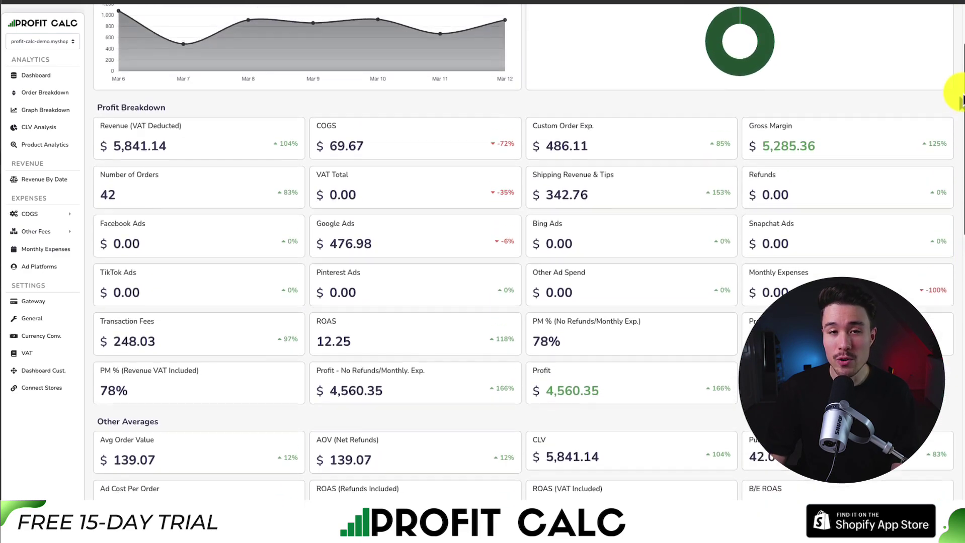